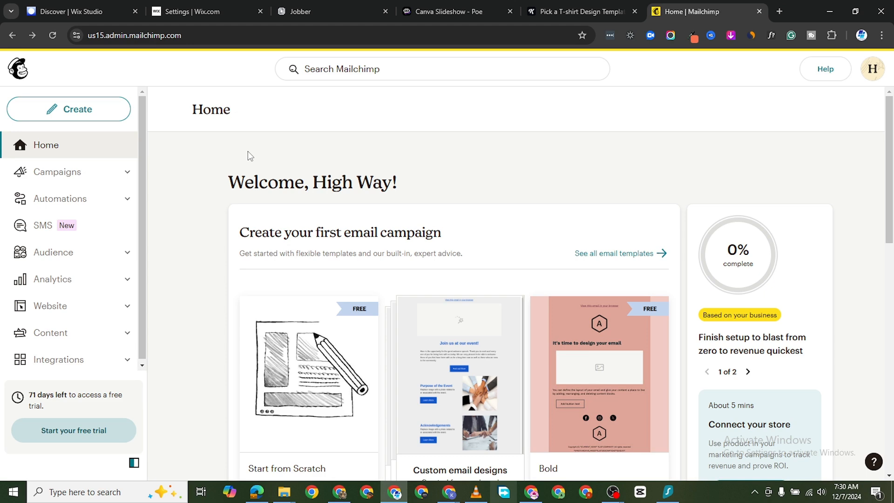
- Start creating a new email template from the email template options
{"action": "left_click", "coordinate": [85, 116]}
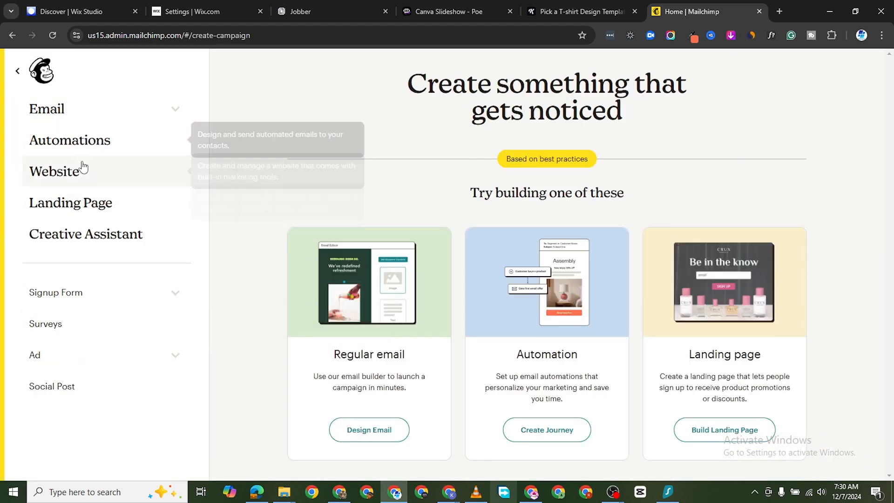
{"action": "left_click", "coordinate": [176, 118]}
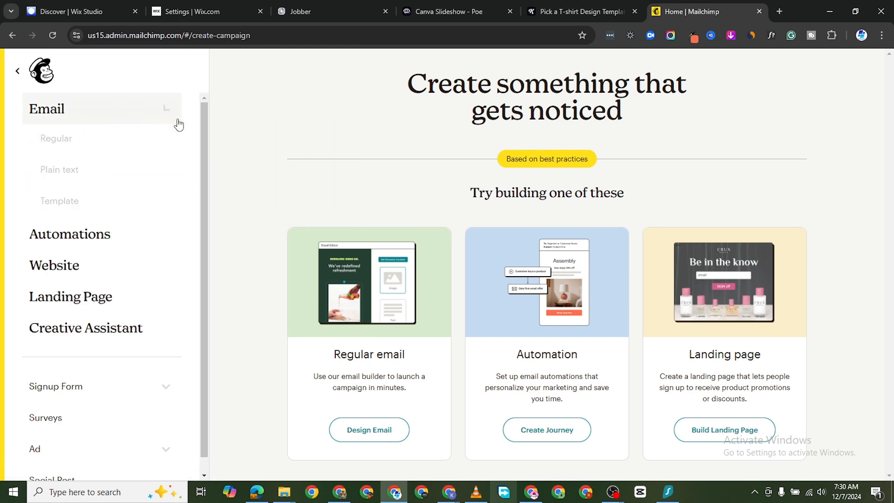
{"action": "left_click", "coordinate": [80, 204]}
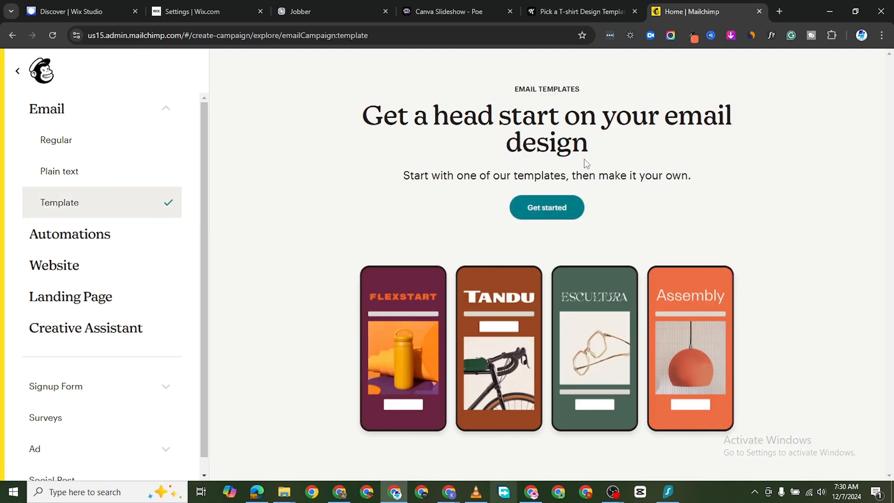
{"action": "left_click", "coordinate": [562, 208]}
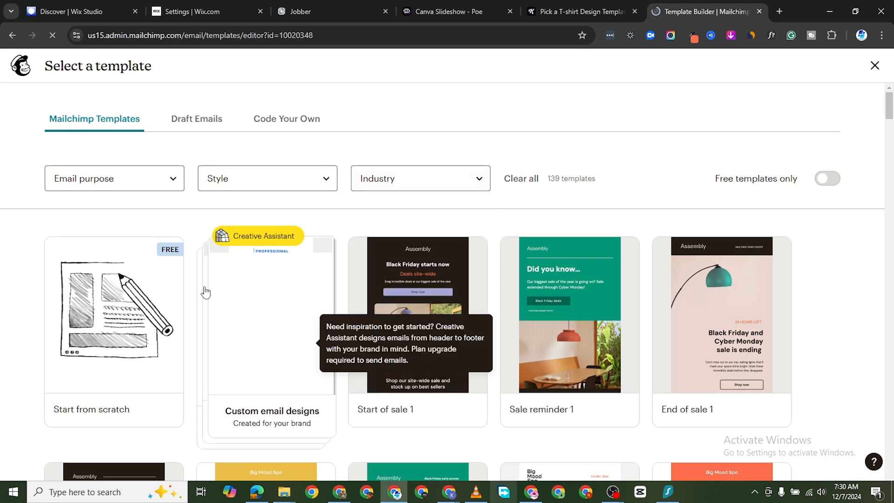
- Browse the Mailchimp template gallery and limit it to free templates only
{"action": "scroll", "coordinate": [505, 316], "scroll_direction": "down", "scroll_amount": 3}
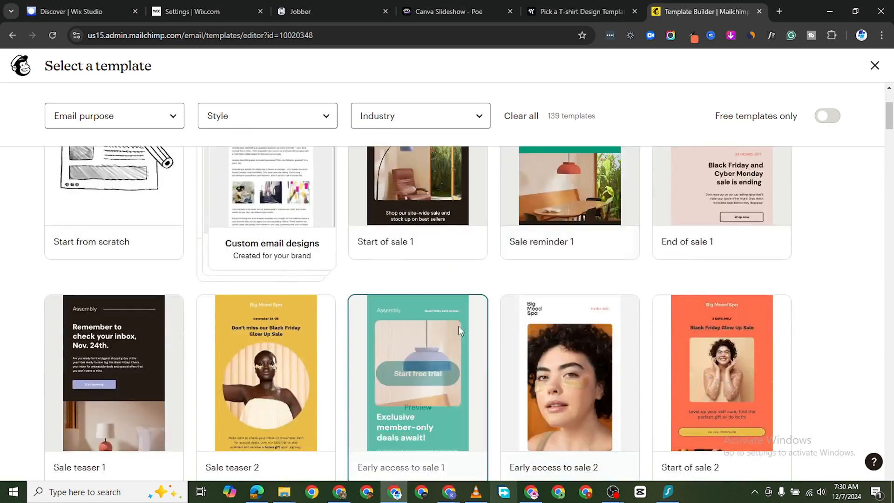
{"action": "scroll", "coordinate": [345, 338], "scroll_direction": "down", "scroll_amount": 5}
{"action": "scroll", "coordinate": [559, 308], "scroll_direction": "up", "scroll_amount": 6}
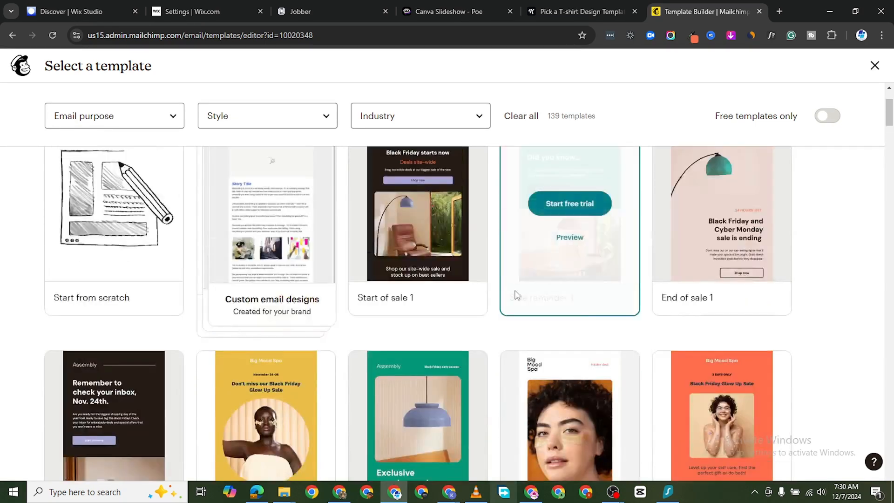
{"action": "scroll", "coordinate": [517, 294], "scroll_direction": "up", "scroll_amount": 3}
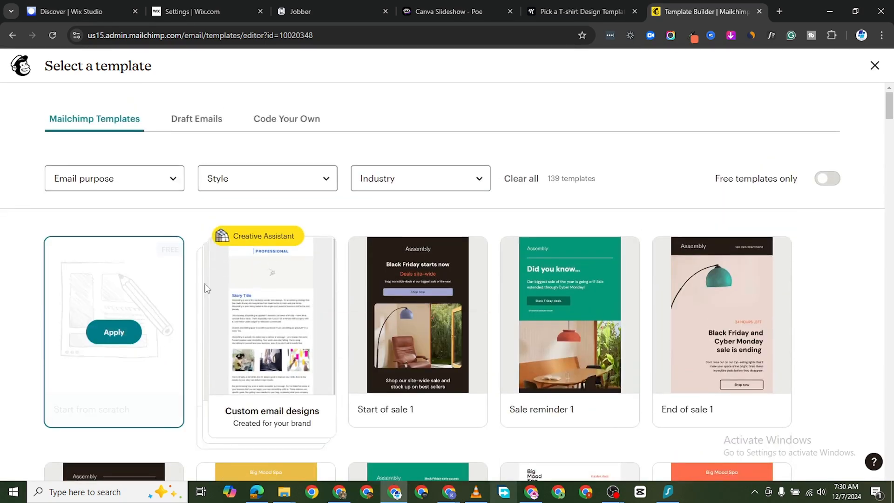
{"action": "left_click", "coordinate": [828, 180]}
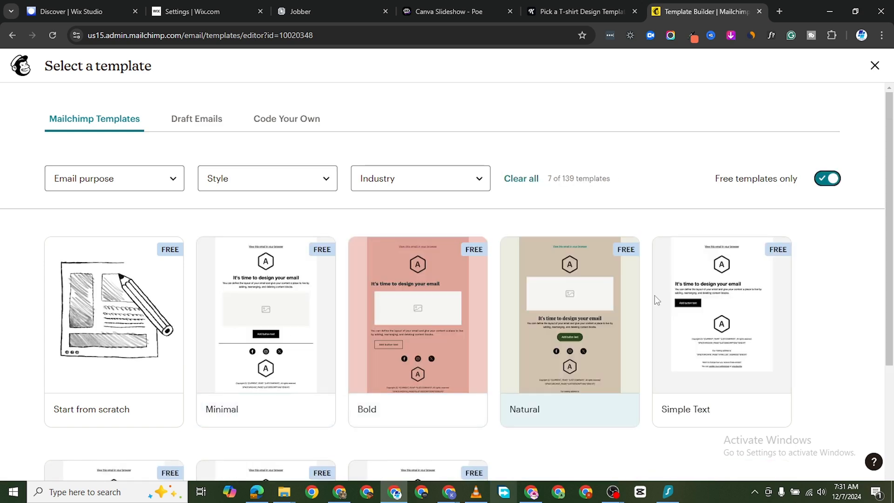
- Apply the free Bold template and save it under the name "Welcome to Subscribers"
{"action": "scroll", "coordinate": [326, 349], "scroll_direction": "down", "scroll_amount": 5}
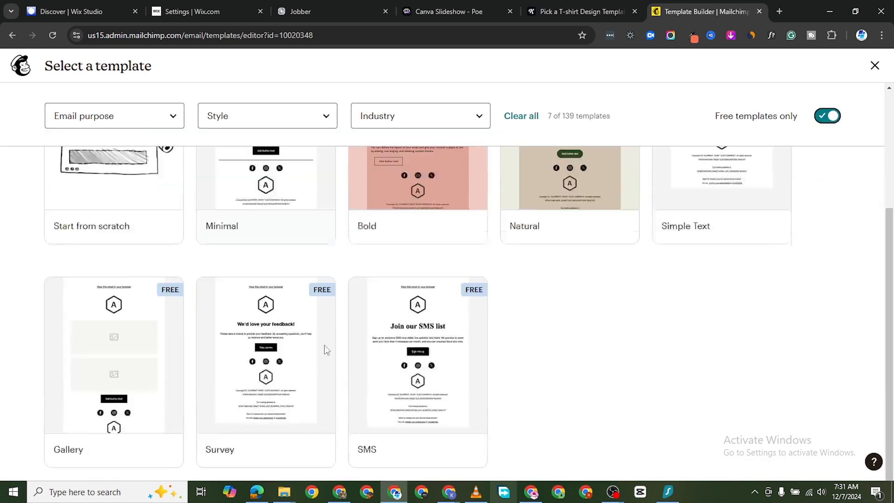
{"action": "scroll", "coordinate": [322, 338], "scroll_direction": "up", "scroll_amount": 4}
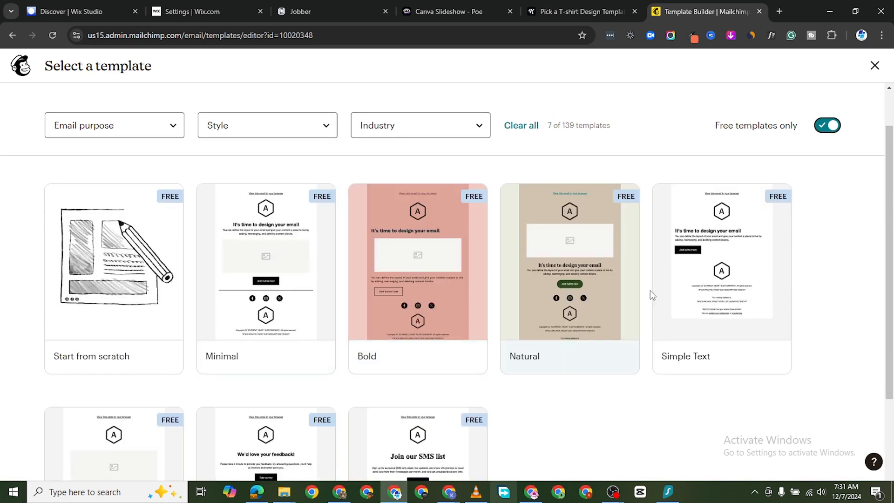
{"action": "mouse_move", "coordinate": [398, 217]}
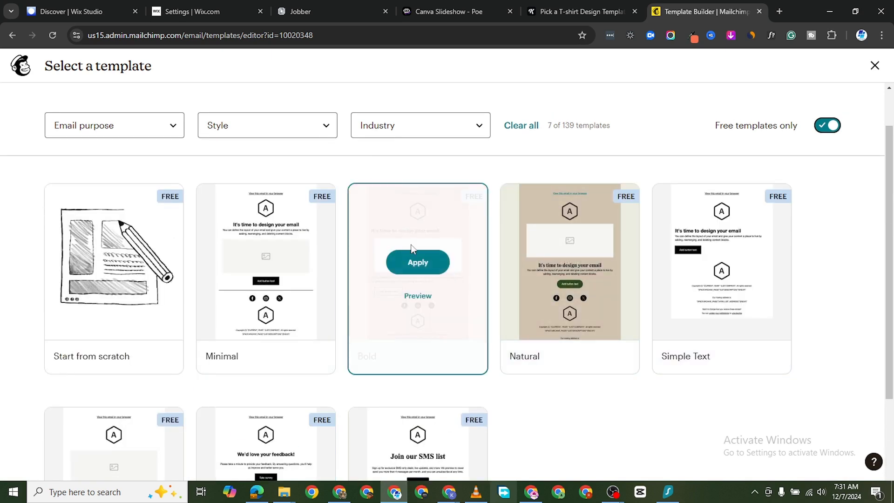
{"action": "left_click", "coordinate": [416, 263]}
{"action": "left_click", "coordinate": [366, 276]}
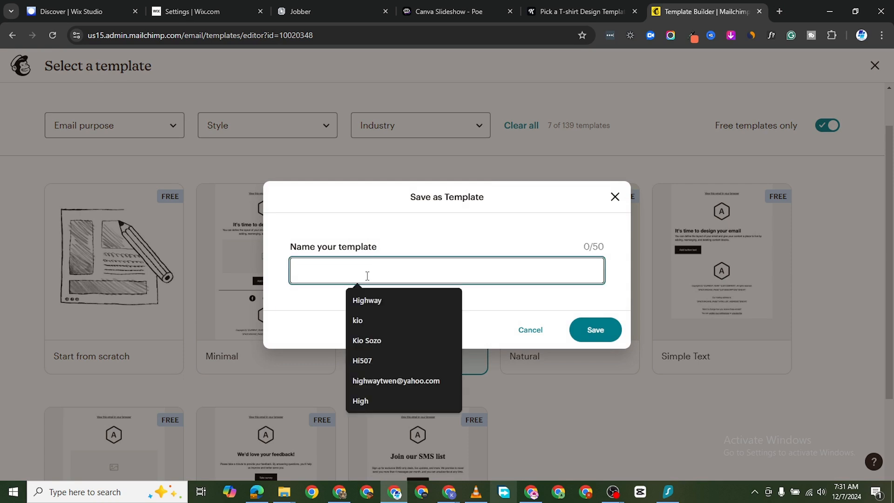
{"action": "type", "text": "Welcome to Subscribers"}
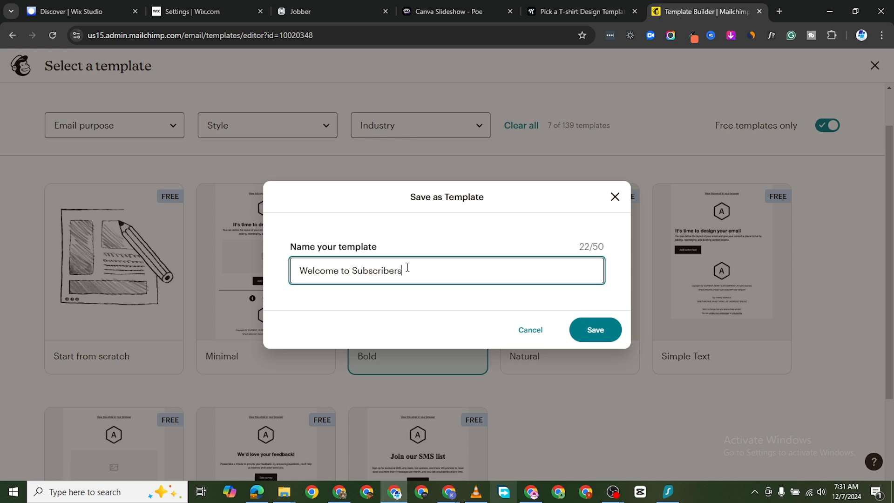
{"action": "left_click", "coordinate": [593, 332]}
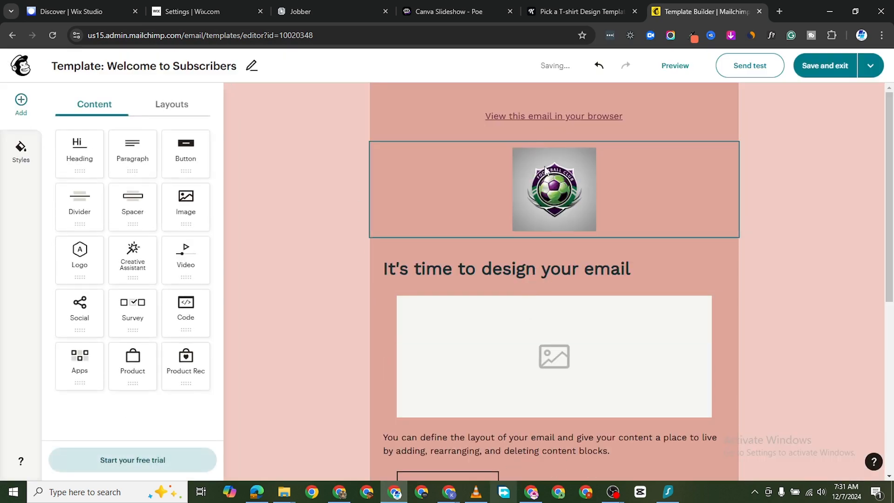
- Look over the template layout and open the settings of the header logo block
{"action": "scroll", "coordinate": [560, 307], "scroll_direction": "down", "scroll_amount": 5}
{"action": "scroll", "coordinate": [554, 268], "scroll_direction": "up", "scroll_amount": 5}
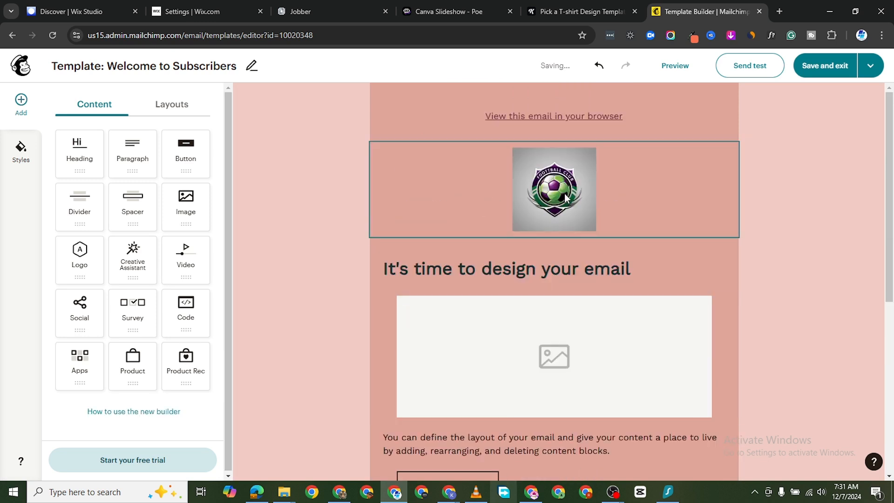
{"action": "left_click", "coordinate": [566, 198]}
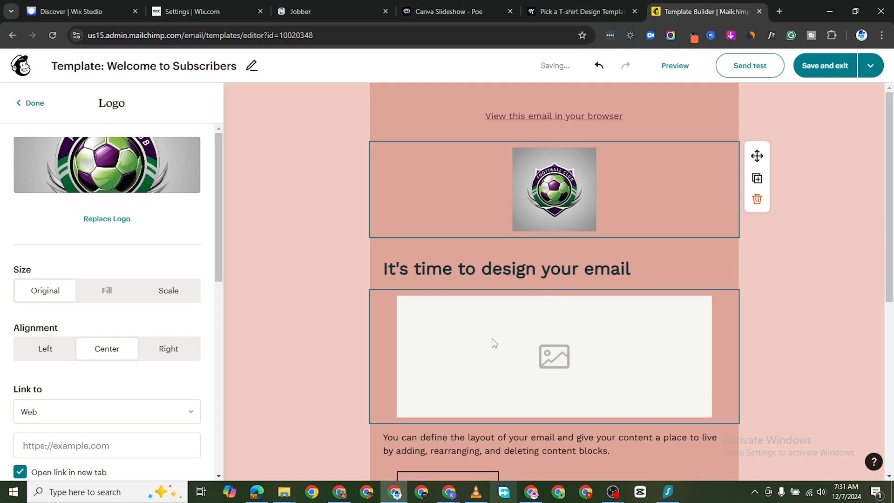
- Upload the photo pexels-shvetsa-12679939 from the Downloads folder into the empty image block below the heading
{"action": "left_click", "coordinate": [507, 372]}
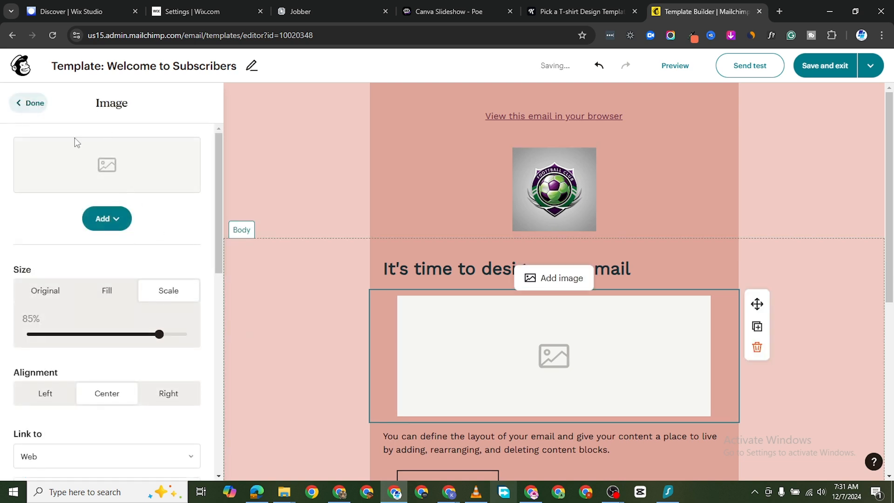
{"action": "scroll", "coordinate": [114, 239], "scroll_direction": "down", "scroll_amount": 5}
{"action": "scroll", "coordinate": [115, 298], "scroll_direction": "up", "scroll_amount": 4}
{"action": "scroll", "coordinate": [114, 307], "scroll_direction": "up", "scroll_amount": 2}
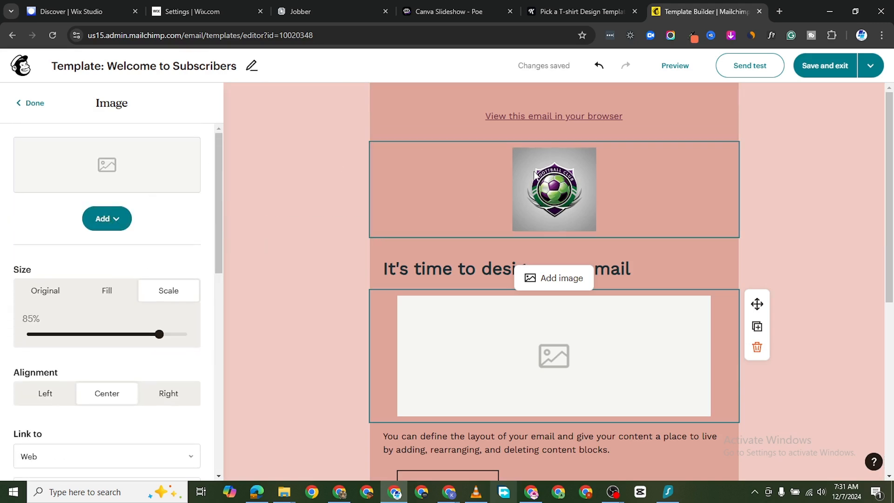
{"action": "left_click", "coordinate": [106, 219]}
{"action": "left_click", "coordinate": [122, 250]}
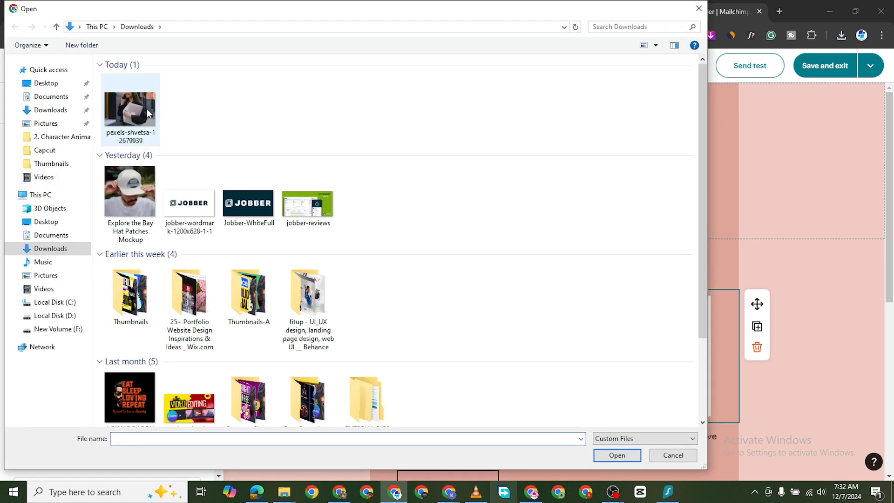
{"action": "double_click", "coordinate": [147, 108]}
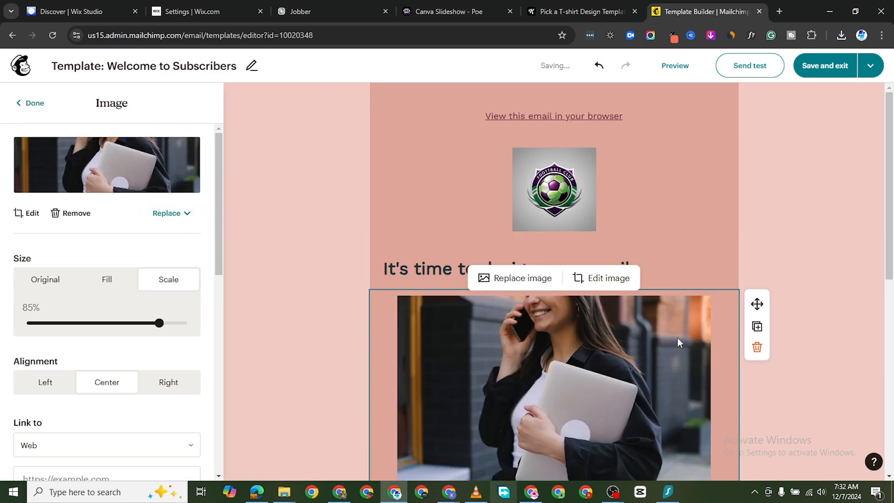
- Replace the text of the button below the body paragraph with "Visit our shop" and make it bold
{"action": "scroll", "coordinate": [644, 332], "scroll_direction": "down", "scroll_amount": 7}
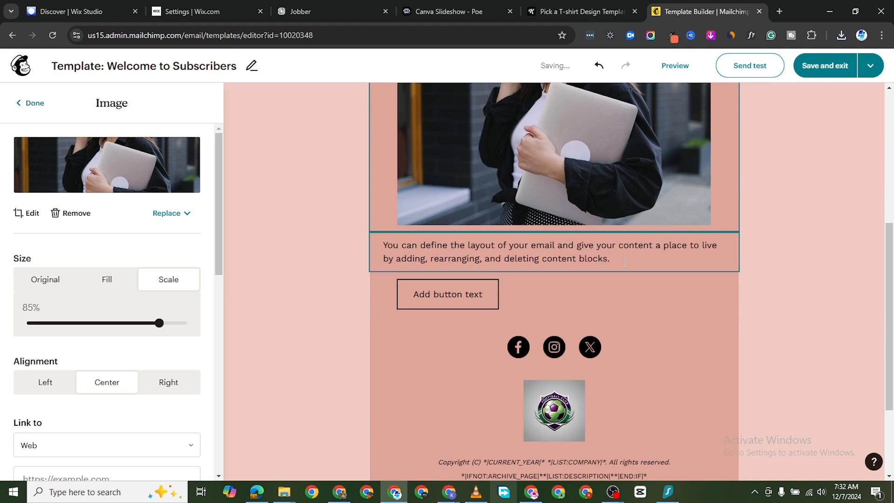
{"action": "left_click", "coordinate": [569, 261]}
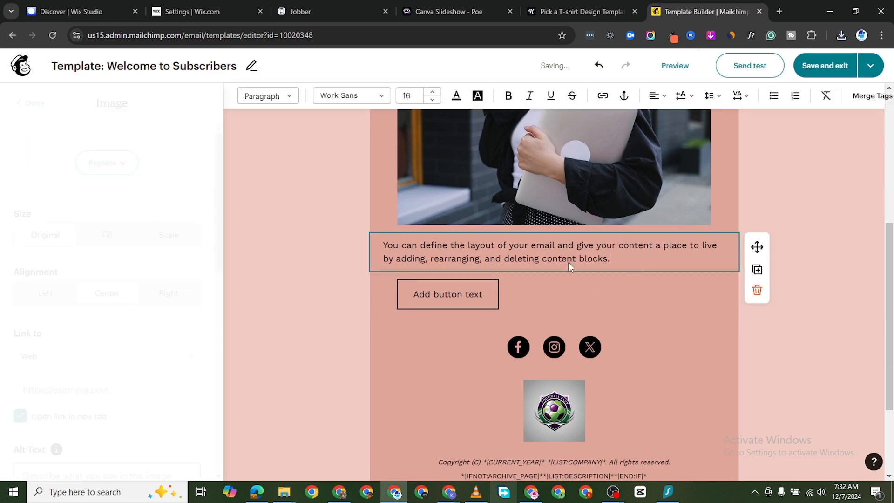
{"action": "left_click", "coordinate": [477, 294]}
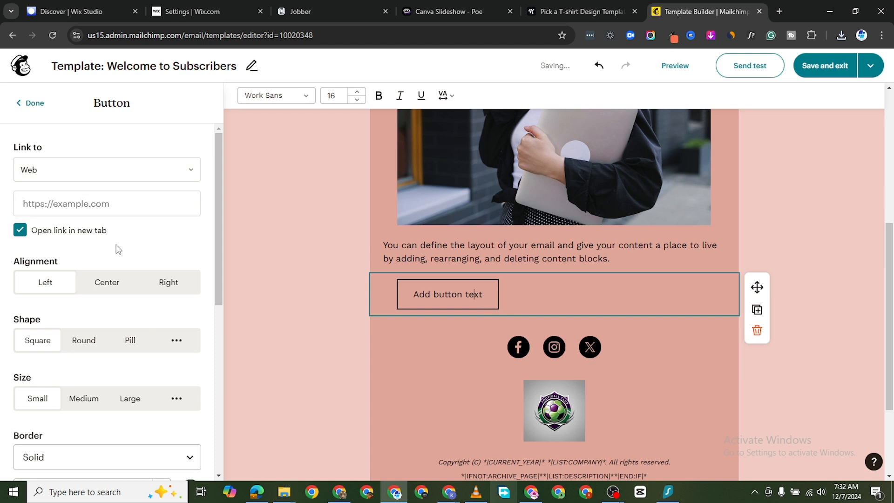
{"action": "left_click", "coordinate": [457, 293]}
{"action": "scroll", "coordinate": [94, 251], "scroll_direction": "down", "scroll_amount": 4}
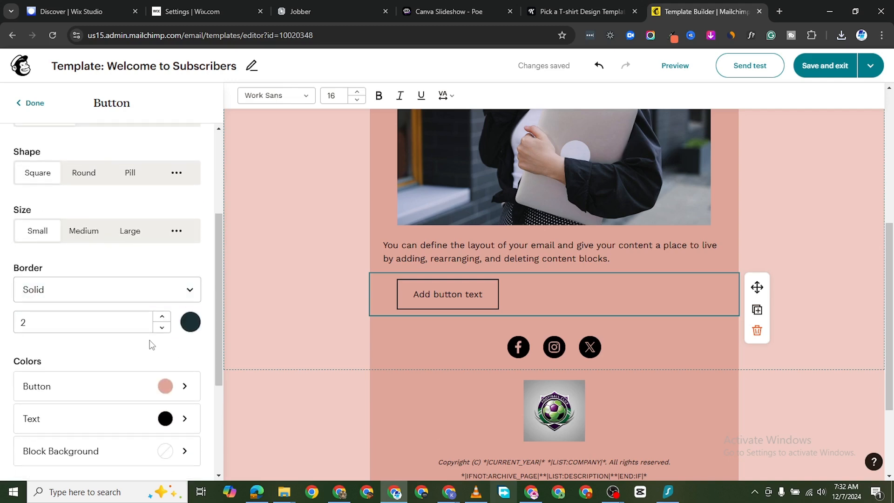
{"action": "scroll", "coordinate": [151, 346], "scroll_direction": "down", "scroll_amount": 4}
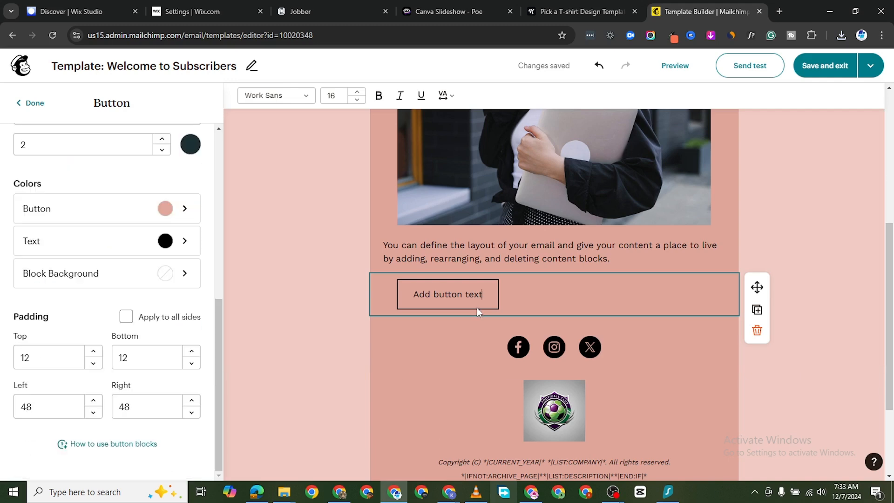
{"action": "key", "text": "BackSpace"}
{"action": "key", "text": "BackSpace"}
{"action": "key", "text": "BackSpace"}
{"action": "key", "text": "BackSpace"}
{"action": "key", "text": "BackSpace"}
{"action": "key", "text": "BackSpace"}
{"action": "key", "text": "BackSpace"}
{"action": "key", "text": "BackSpace"}
{"action": "key", "text": "BackSpace"}
{"action": "key", "text": "BackSpace"}
{"action": "key", "text": "BackSpace"}
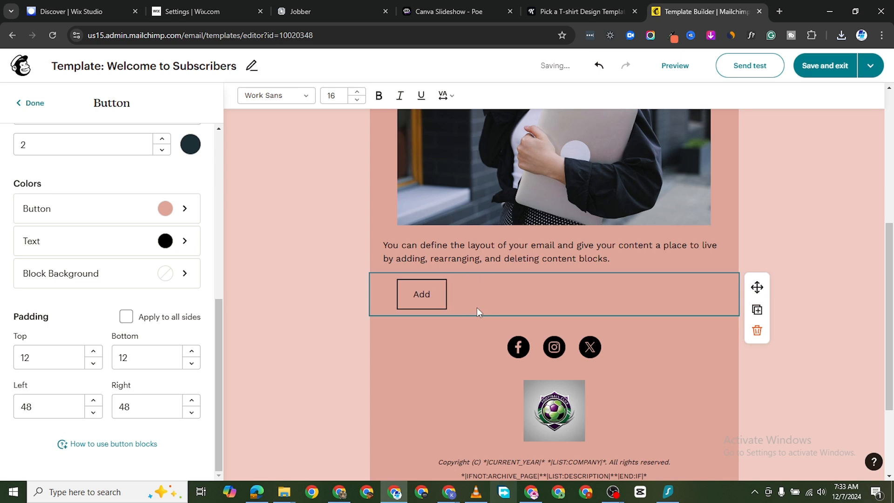
{"action": "type", "text": "Visit our shop"}
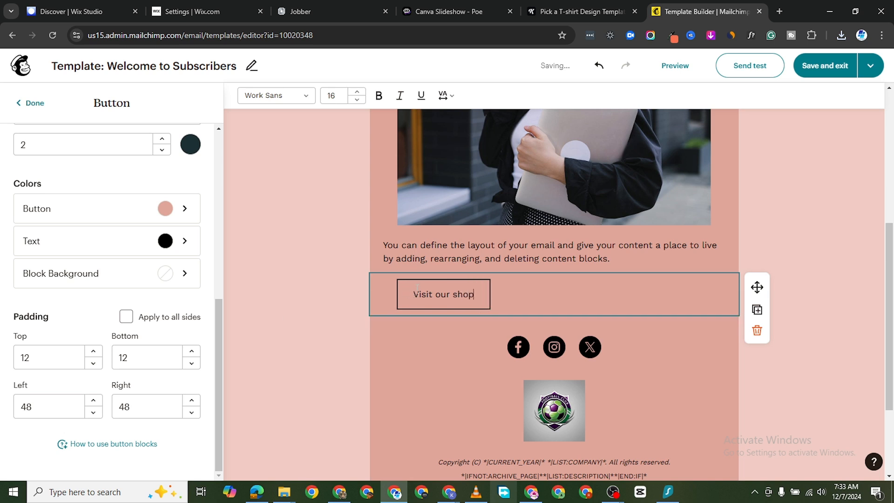
{"action": "left_click_drag", "start_coordinate": [414, 294], "coordinate": [476, 294]}
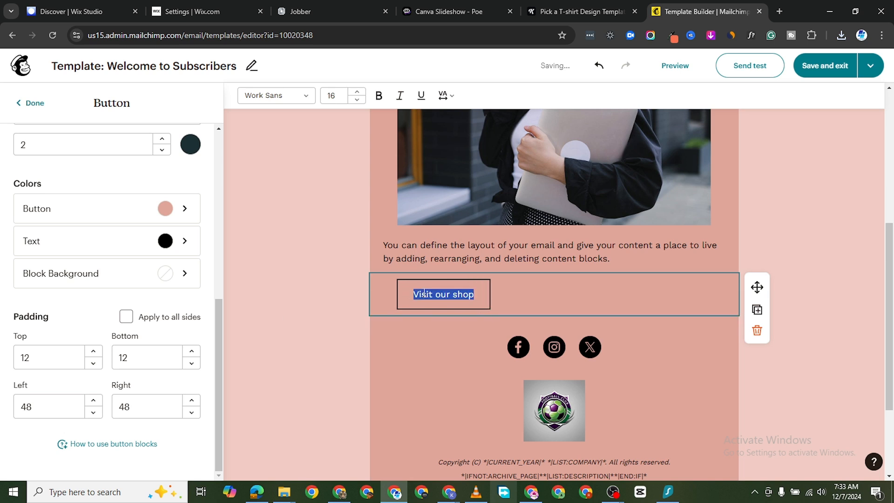
{"action": "left_click", "coordinate": [378, 95]}
- Set the web link of the "Visit our shop" button to google.com
{"action": "scroll", "coordinate": [112, 223], "scroll_direction": "up", "scroll_amount": 6}
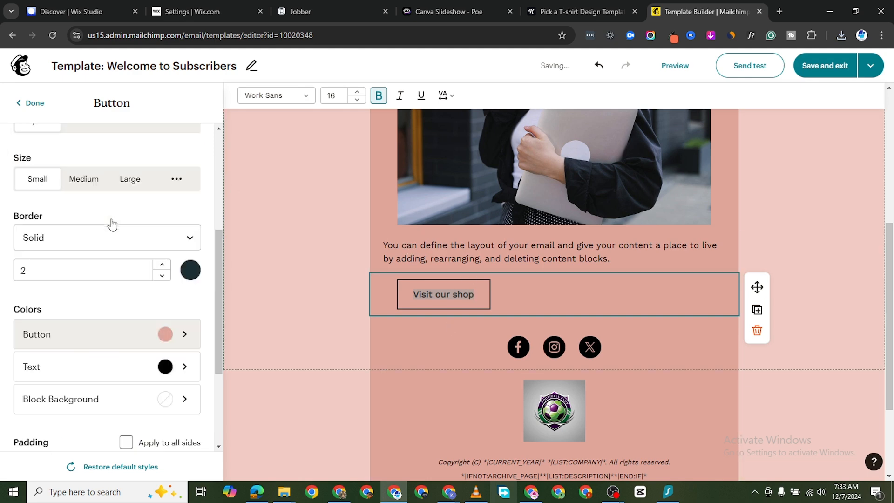
{"action": "scroll", "coordinate": [93, 202], "scroll_direction": "up", "scroll_amount": 1}
{"action": "left_click", "coordinate": [92, 204]}
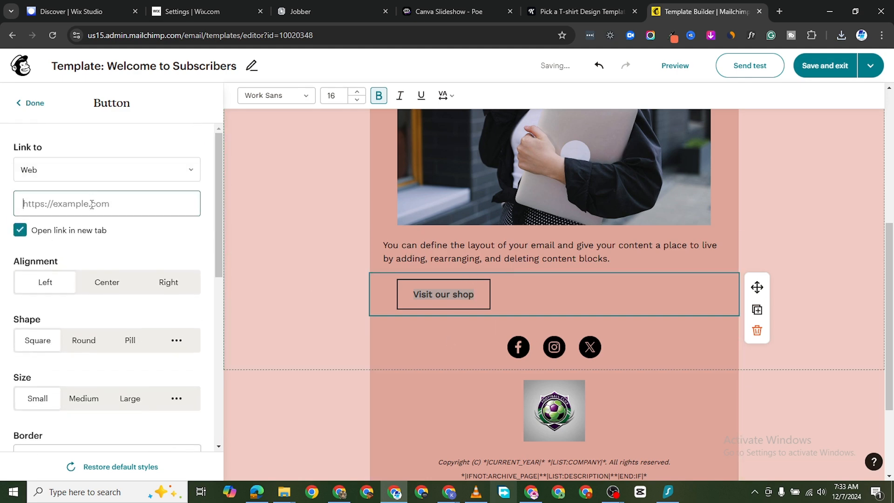
{"action": "type", "text": "google.co"}
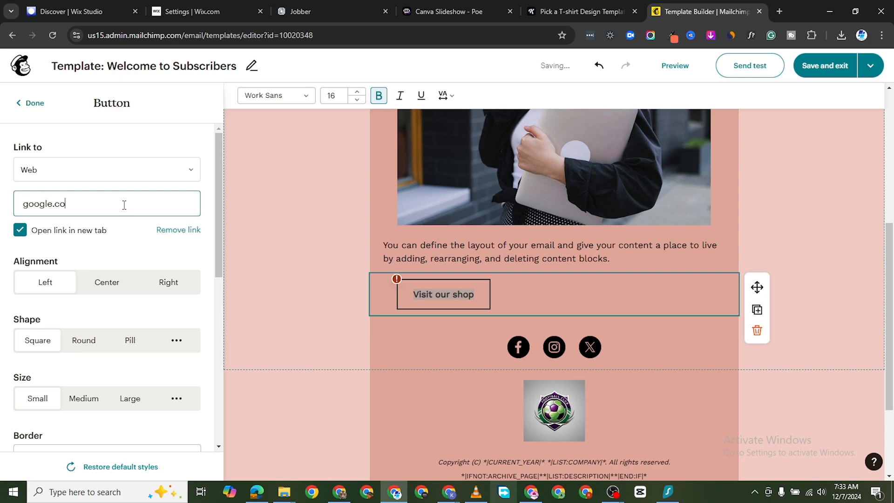
{"action": "type", "text": "m"}
- Review the email from header to footer and open the settings of the Mailchimp referral badge
{"action": "scroll", "coordinate": [633, 302], "scroll_direction": "down", "scroll_amount": 3}
{"action": "scroll", "coordinate": [577, 334], "scroll_direction": "up", "scroll_amount": 9}
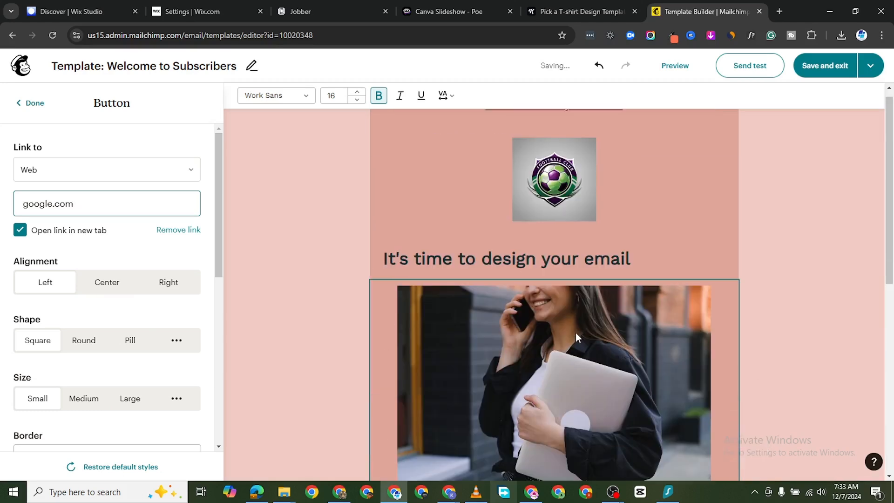
{"action": "scroll", "coordinate": [576, 332], "scroll_direction": "down", "scroll_amount": 8}
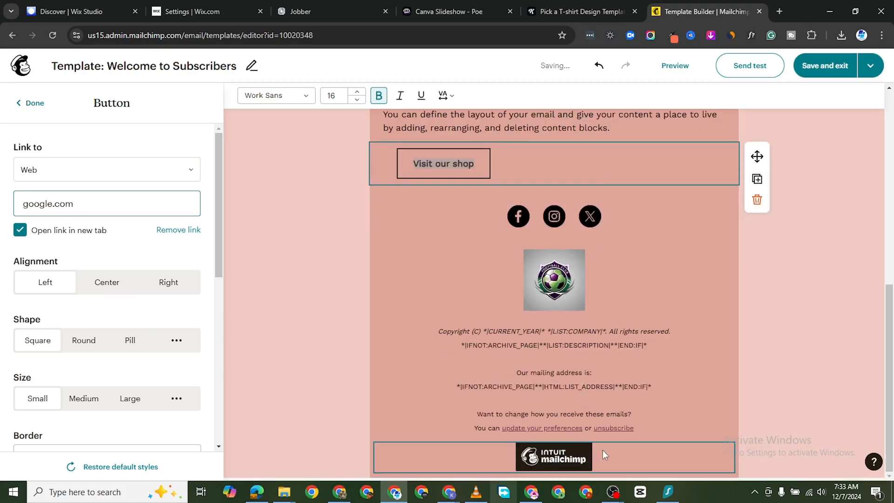
{"action": "left_click", "coordinate": [603, 451]}
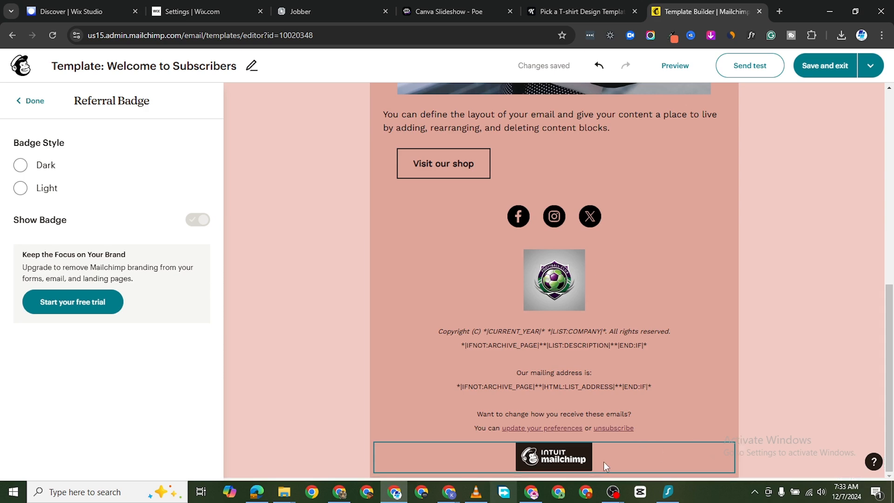
{"action": "scroll", "coordinate": [607, 459], "scroll_direction": "up", "scroll_amount": 15}
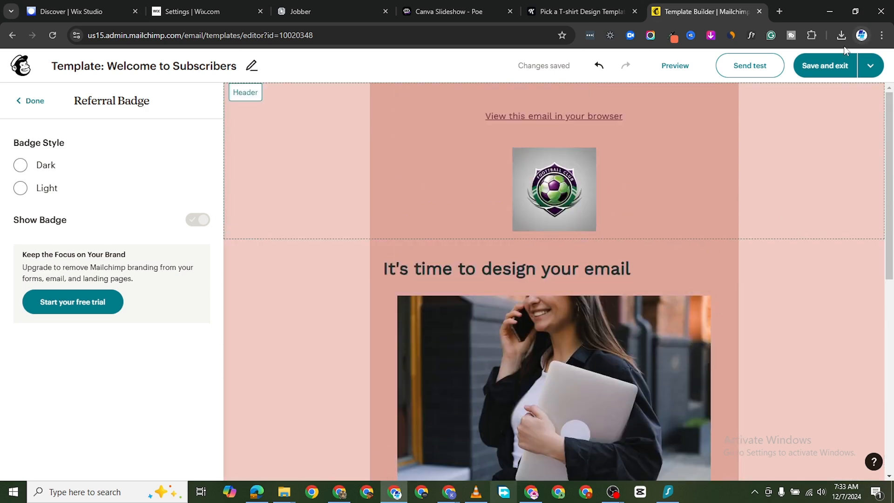
- Look at the test email form without sending anything, and preview the template in the desktop view
{"action": "left_click", "coordinate": [759, 71]}
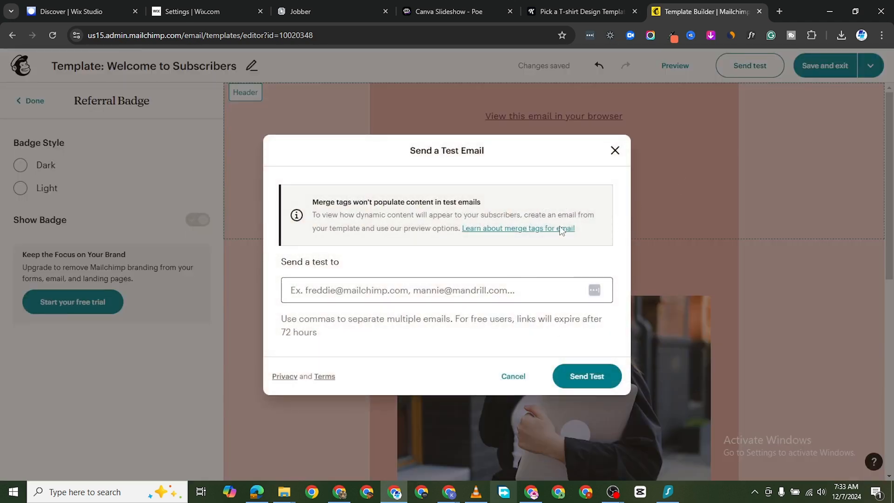
{"action": "left_click", "coordinate": [615, 151]}
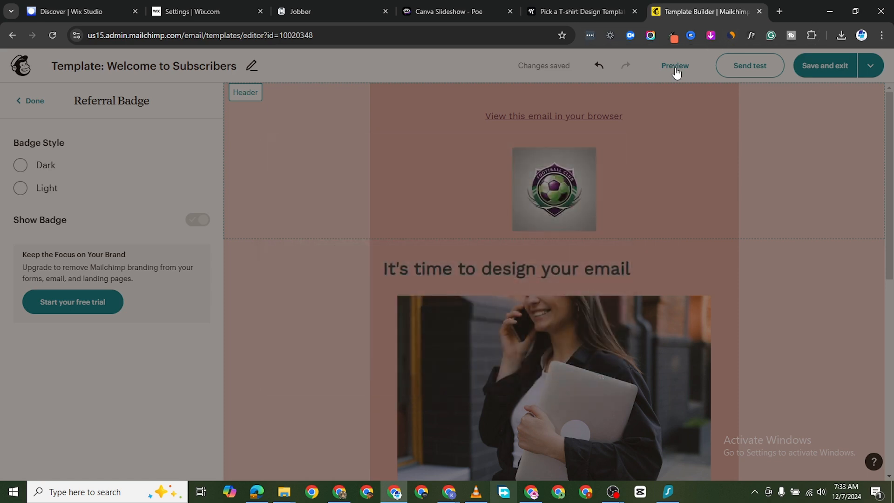
{"action": "left_click", "coordinate": [675, 67]}
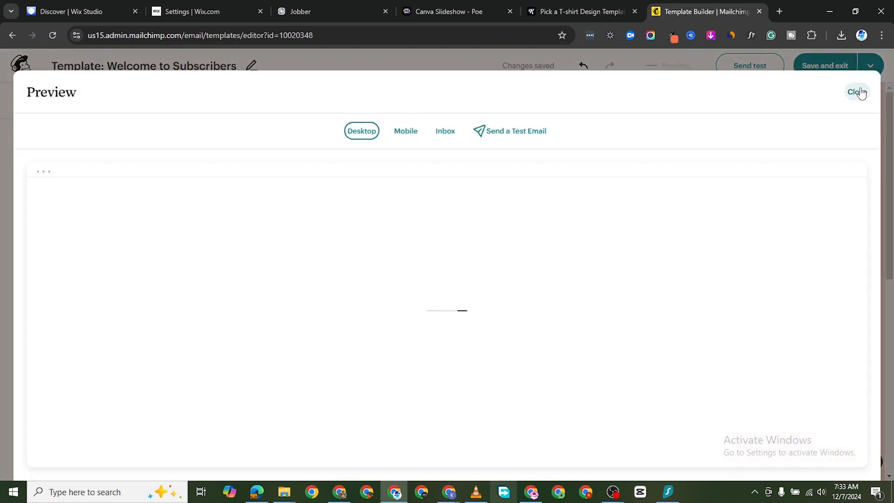
{"action": "left_click", "coordinate": [857, 92]}
{"action": "left_click", "coordinate": [675, 65]}
{"action": "scroll", "coordinate": [415, 231], "scroll_direction": "down", "scroll_amount": 10}
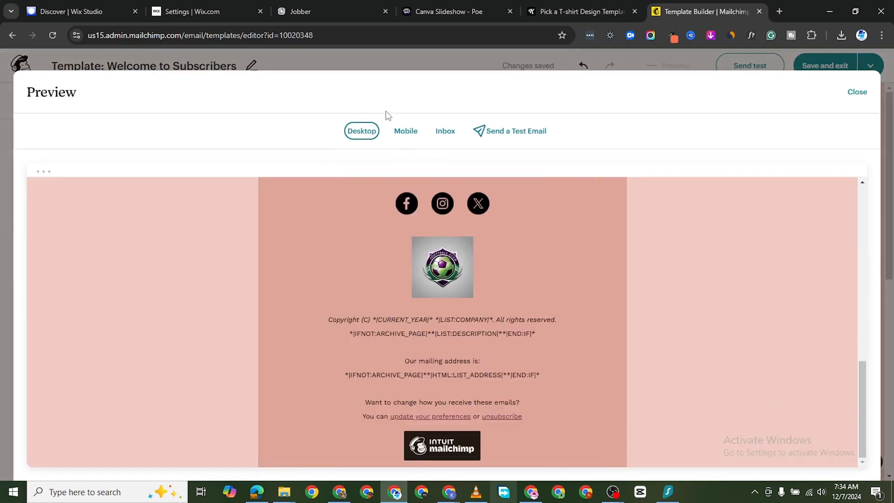
- Preview the template in the mobile and inbox views
{"action": "left_click", "coordinate": [405, 131]}
{"action": "scroll", "coordinate": [437, 305], "scroll_direction": "down", "scroll_amount": 3}
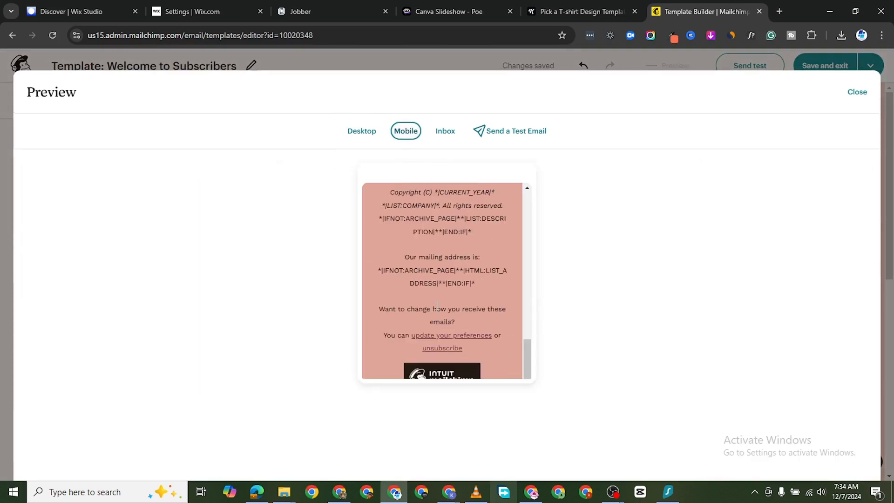
{"action": "scroll", "coordinate": [437, 305], "scroll_direction": "up", "scroll_amount": 10}
{"action": "left_click", "coordinate": [444, 130]}
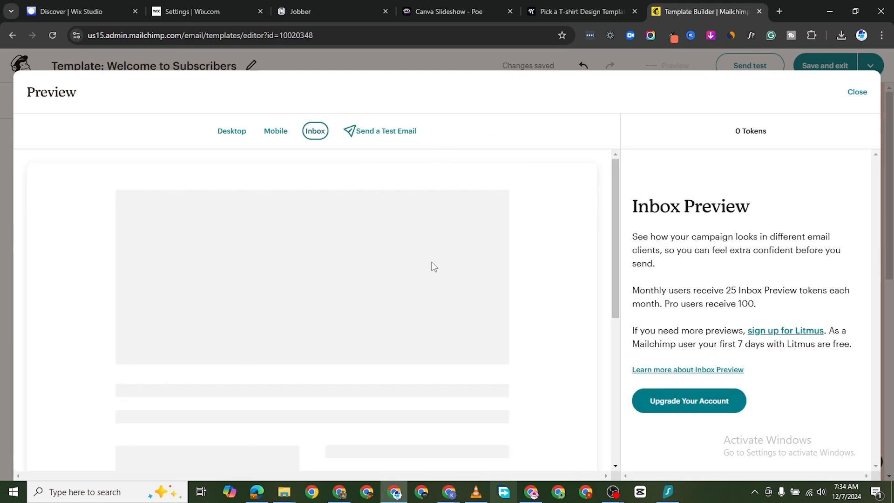
{"action": "scroll", "coordinate": [410, 281], "scroll_direction": "down", "scroll_amount": 7}
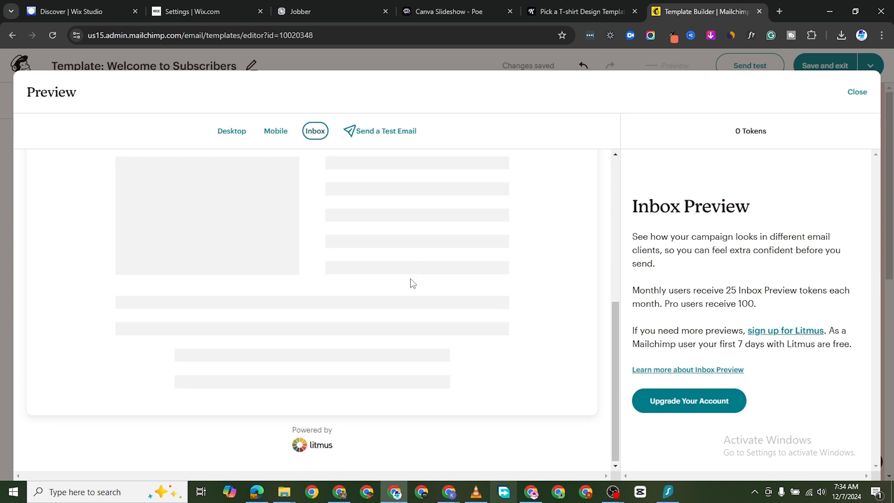
{"action": "scroll", "coordinate": [393, 303], "scroll_direction": "up", "scroll_amount": 5}
{"action": "scroll", "coordinate": [393, 304], "scroll_direction": "up", "scroll_amount": 2}
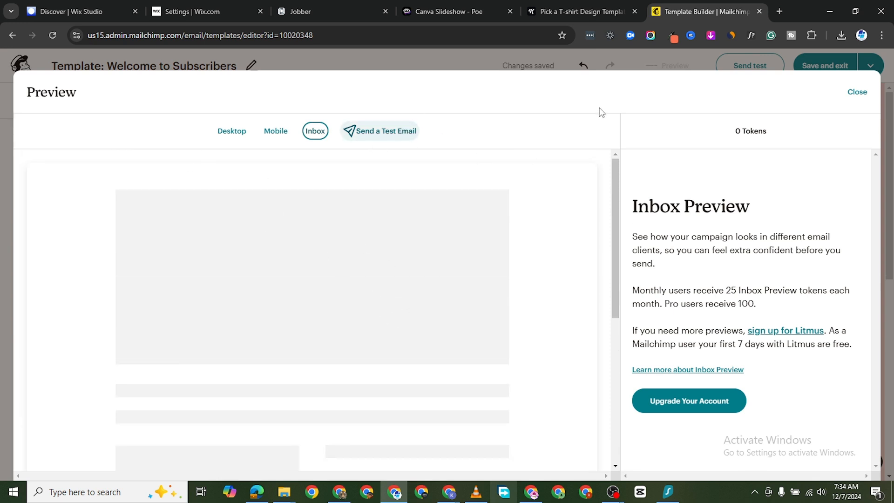
- Save and exit the template, and start creating a new campaign from the list of all campaigns
{"action": "left_click", "coordinate": [855, 93]}
{"action": "left_click", "coordinate": [818, 69]}
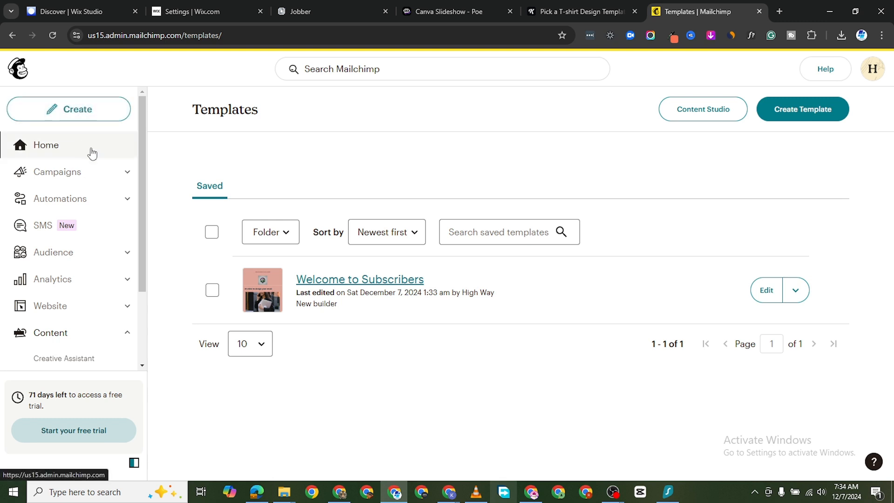
{"action": "left_click", "coordinate": [94, 174]}
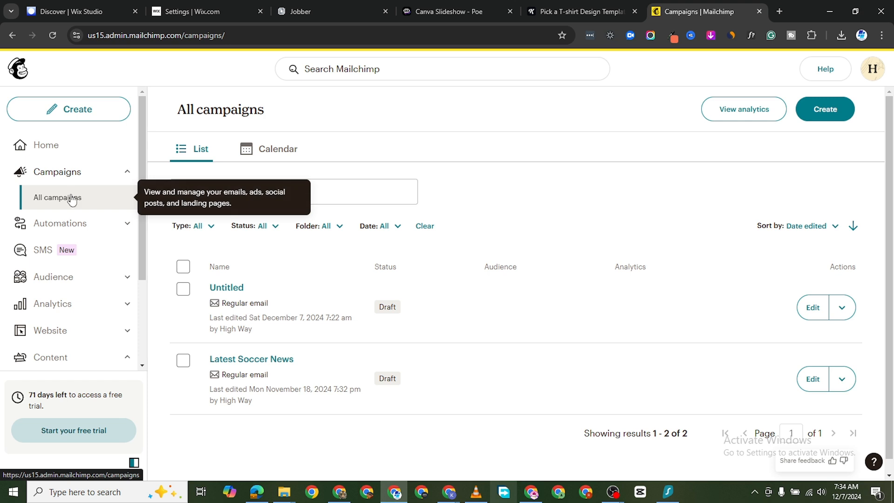
{"action": "scroll", "coordinate": [314, 236], "scroll_direction": "down", "scroll_amount": 1}
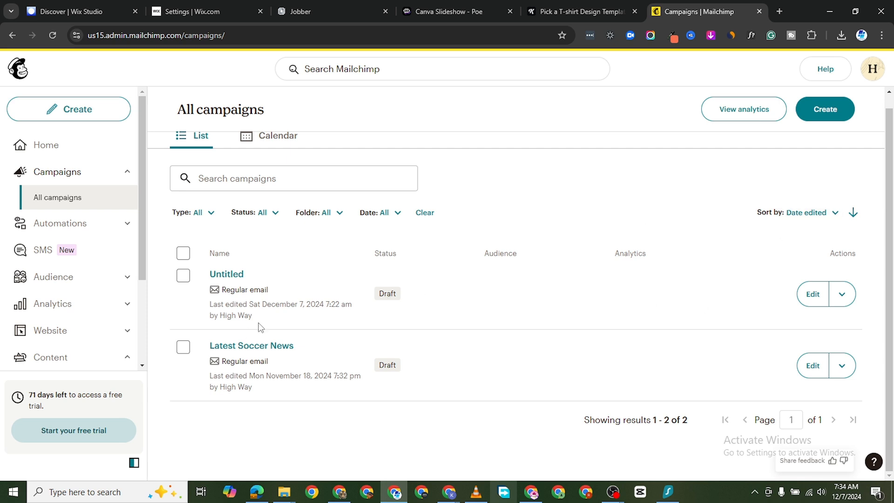
{"action": "left_click", "coordinate": [827, 110]}
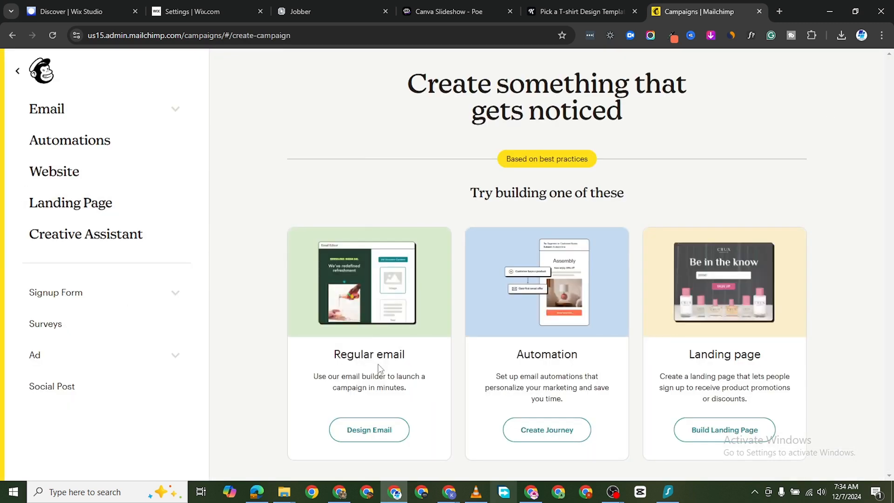
{"action": "left_click", "coordinate": [376, 438]}
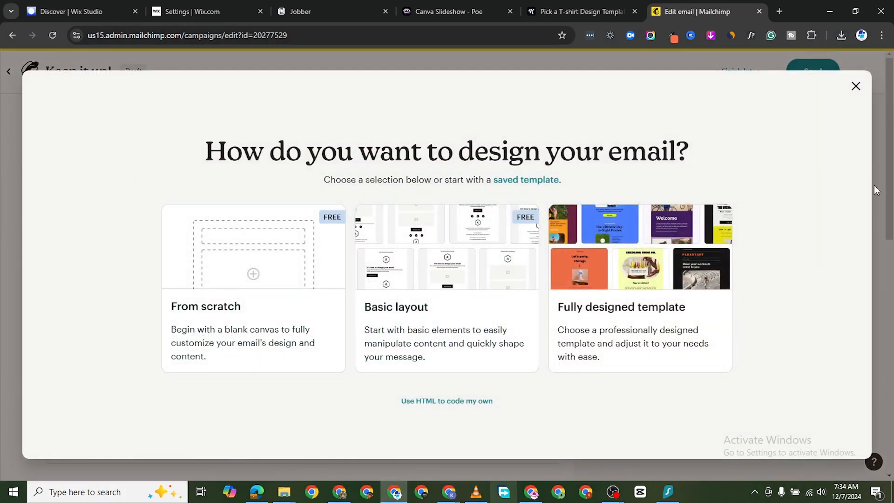
{"action": "left_click", "coordinate": [856, 86]}
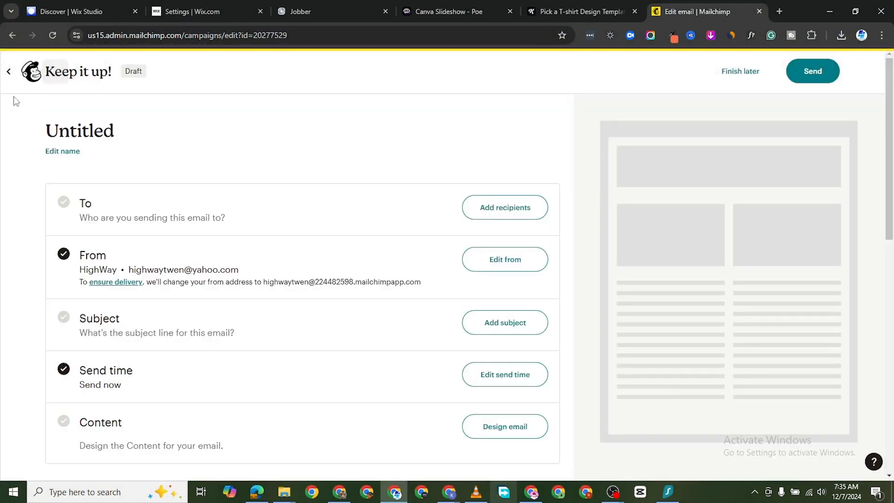
{"action": "left_click", "coordinate": [9, 72]}
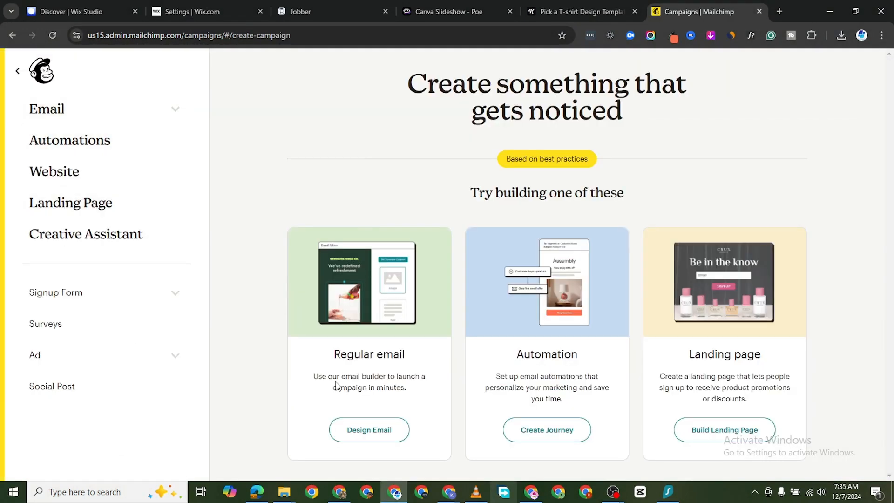
- Create a regular email, apply the saved template "Welcome to Subscribers" to it and look through its content
{"action": "left_click", "coordinate": [368, 429]}
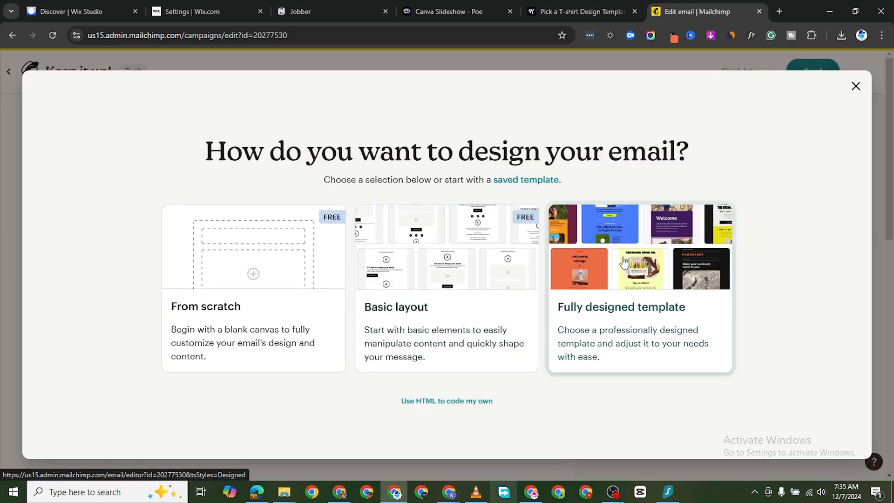
{"action": "left_click", "coordinate": [630, 261]}
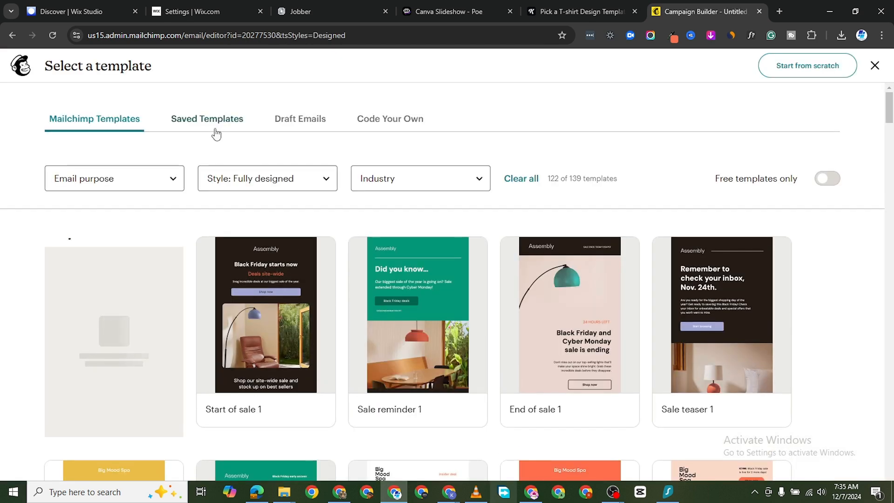
{"action": "left_click", "coordinate": [218, 122]}
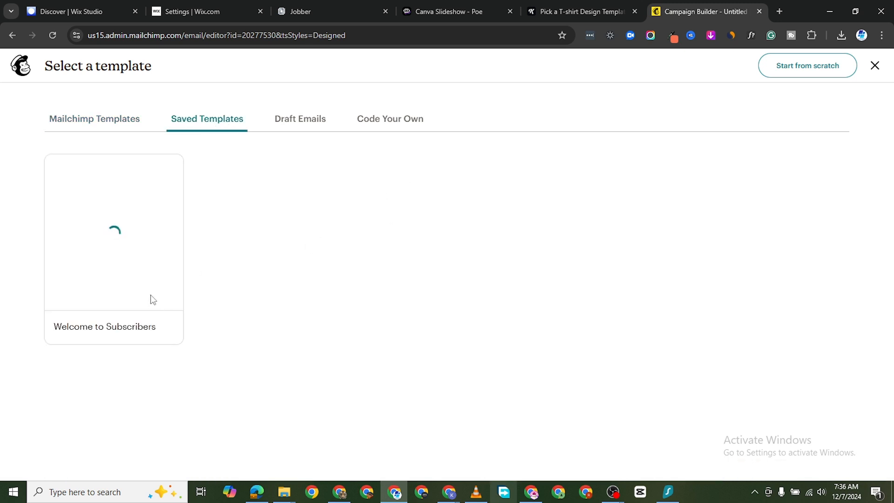
{"action": "mouse_move", "coordinate": [141, 298]}
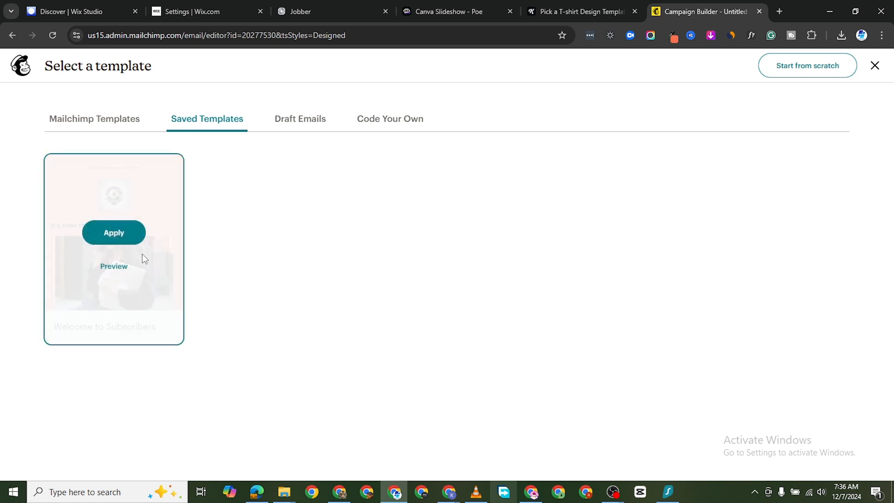
{"action": "left_click", "coordinate": [124, 233]}
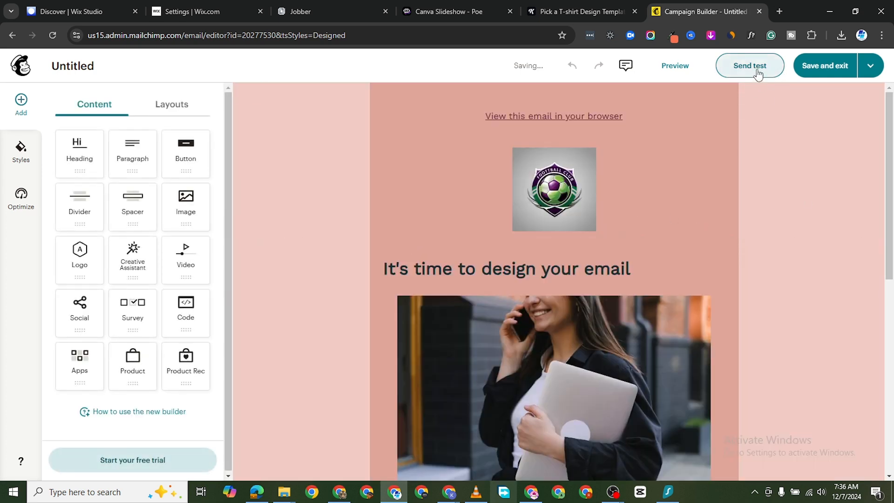
{"action": "scroll", "coordinate": [500, 261], "scroll_direction": "down", "scroll_amount": 8}
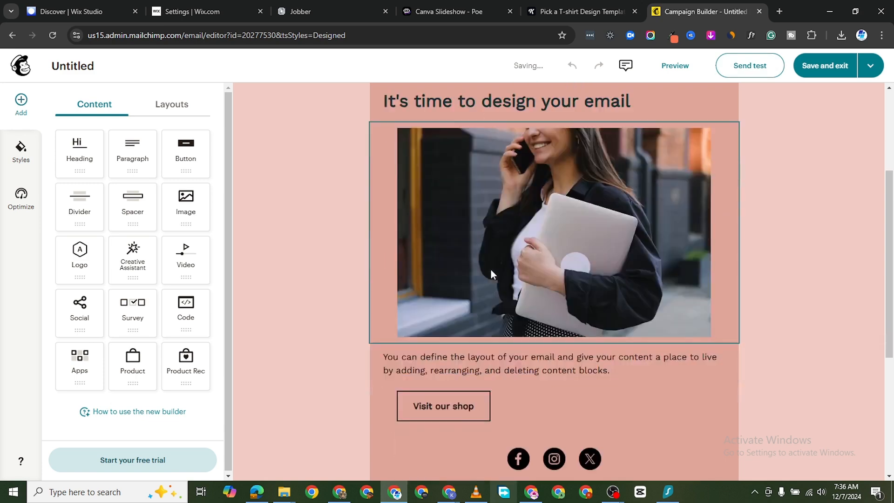
{"action": "scroll", "coordinate": [501, 261], "scroll_direction": "up", "scroll_amount": 8}
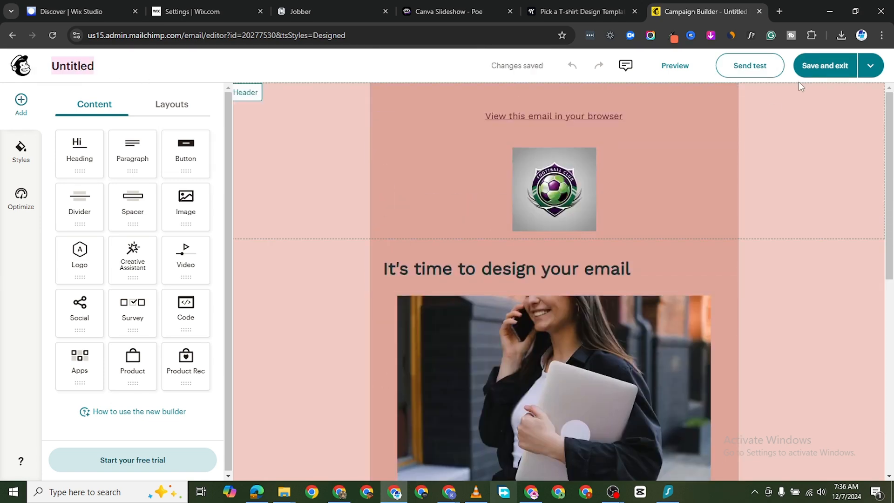
- Replace the suggested recipient with another email address and send a test of the campaign email
{"action": "left_click", "coordinate": [749, 66]}
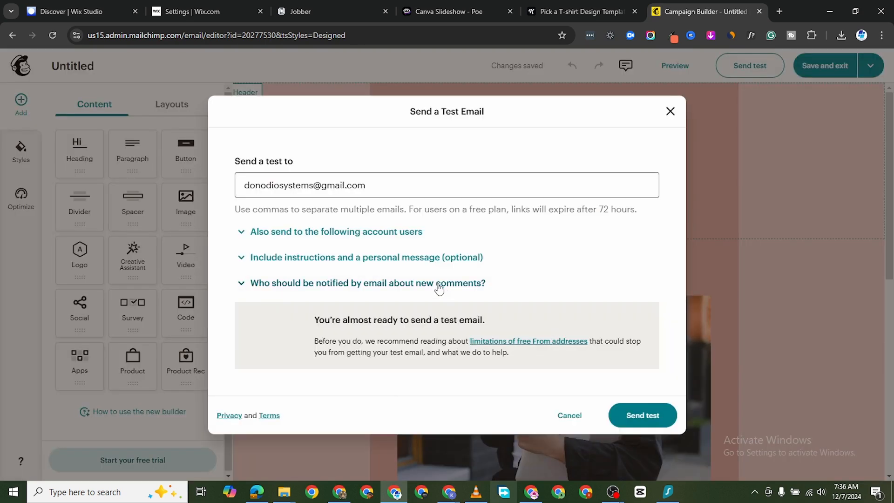
{"action": "double_click", "coordinate": [351, 177]}
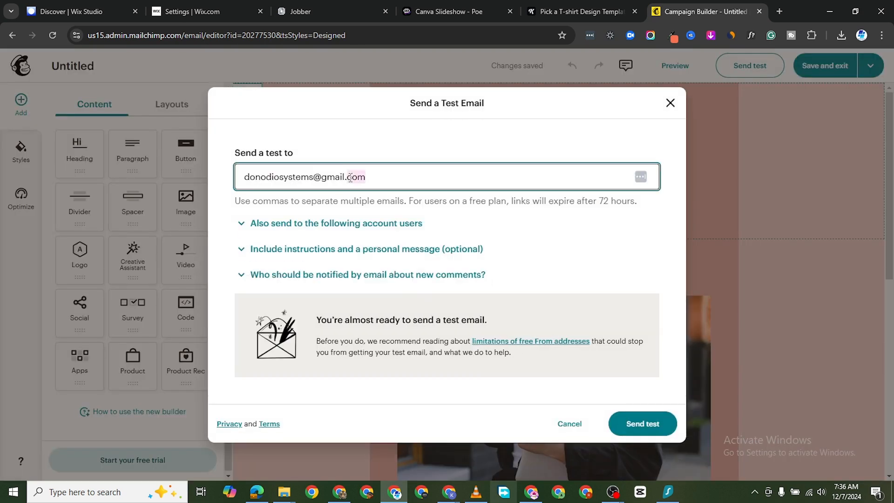
{"action": "left_click_drag", "start_coordinate": [341, 180], "coordinate": [349, 182]}
{"action": "triple_click", "coordinate": [350, 181]}
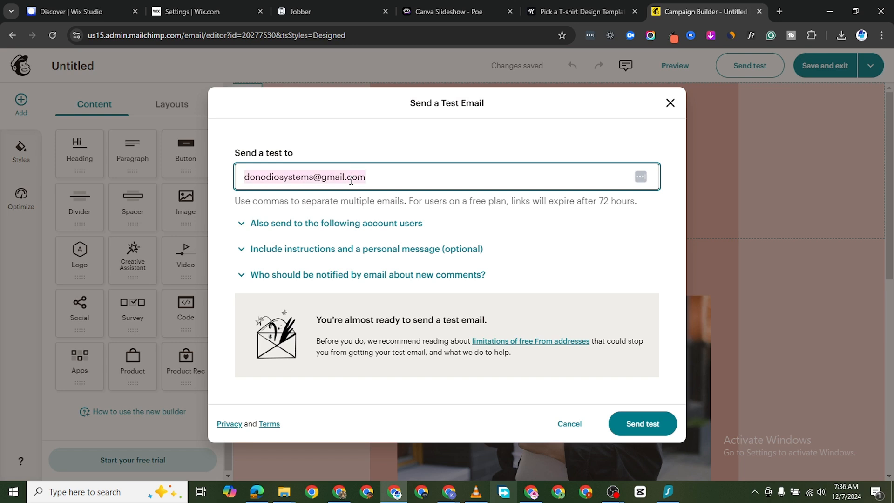
{"action": "key", "text": "BackSpace"}
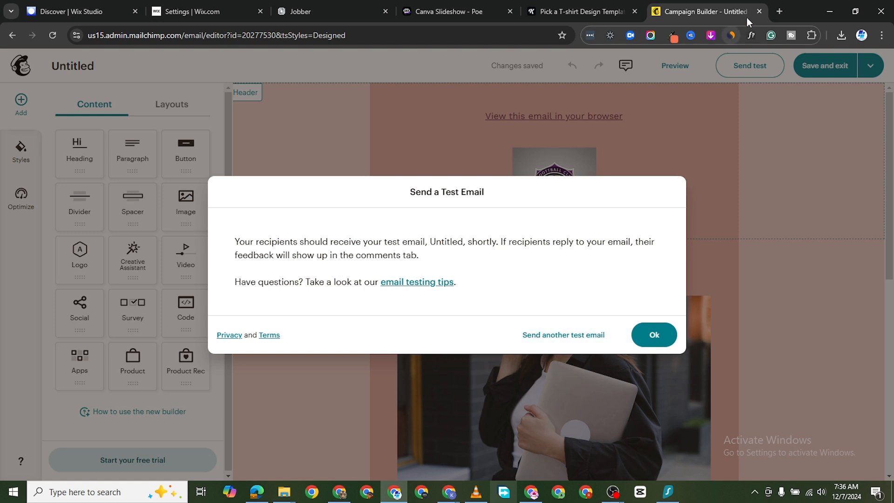
- Switch to Yahoo Mail in a new browser tab and open the "[Test] Untitled" email in the Spam folder
{"action": "left_click", "coordinate": [779, 12]}
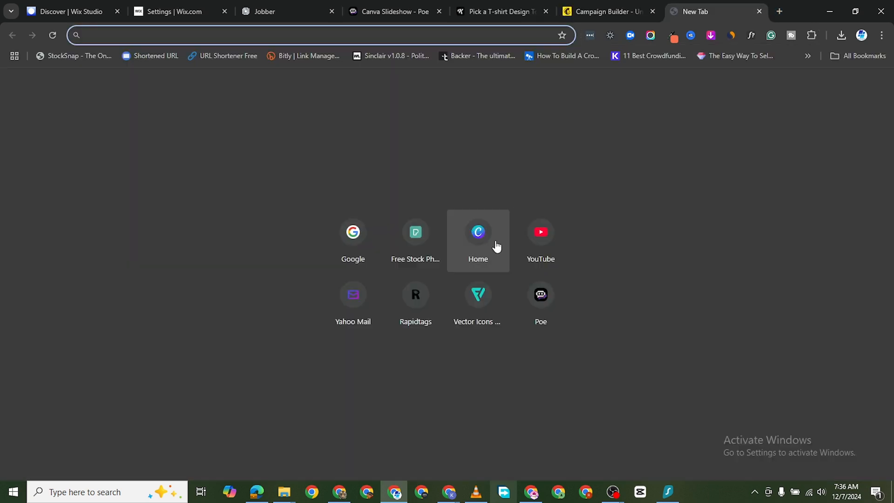
{"action": "left_click", "coordinate": [362, 297]}
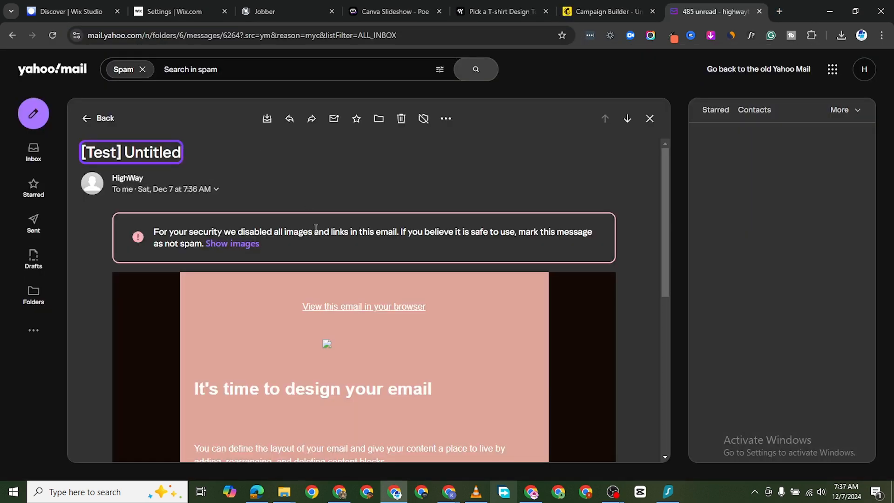
{"action": "scroll", "coordinate": [332, 264], "scroll_direction": "down", "scroll_amount": 7}
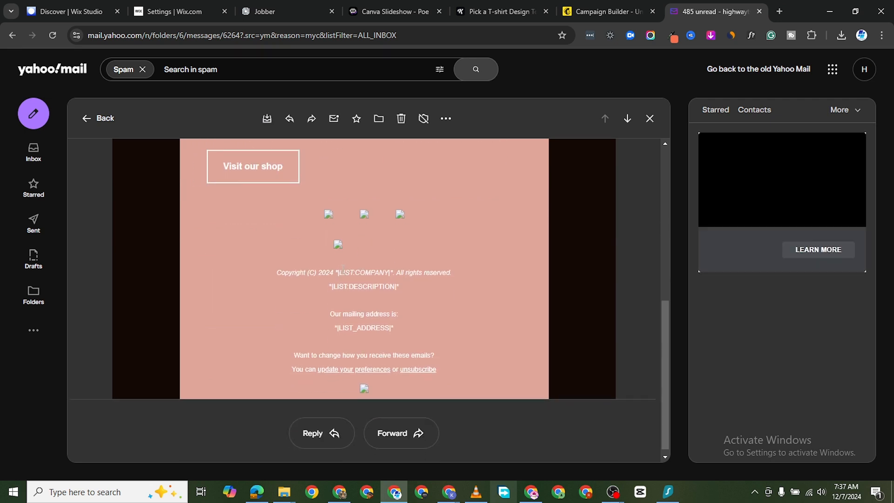
{"action": "scroll", "coordinate": [334, 265], "scroll_direction": "up", "scroll_amount": 7}
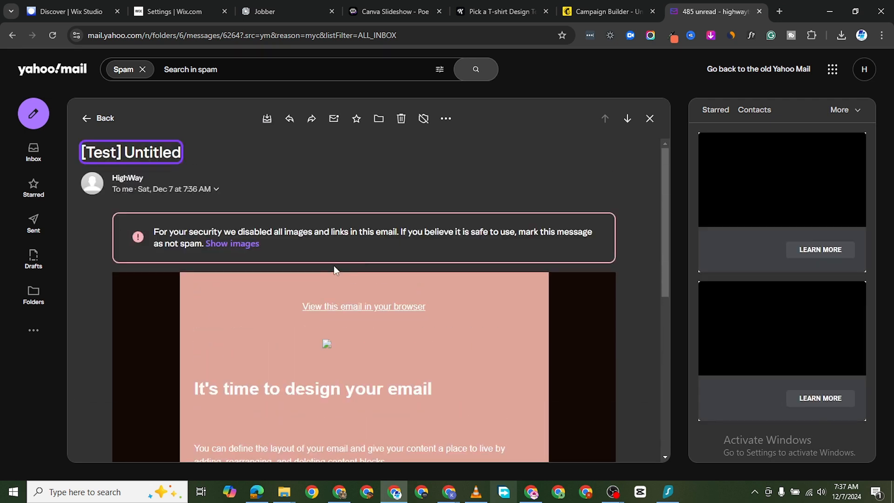
- Show the images in the received test email and review it from header to footer
{"action": "left_click", "coordinate": [238, 243]}
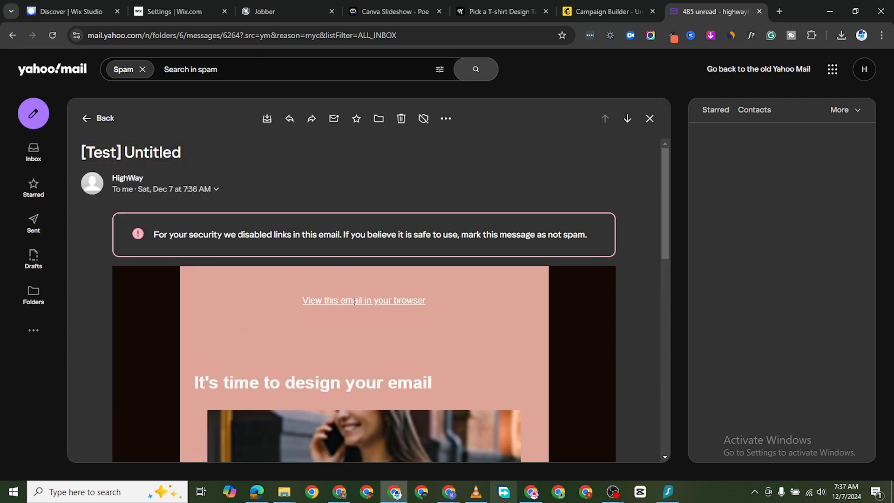
{"action": "scroll", "coordinate": [354, 307], "scroll_direction": "down", "scroll_amount": 5}
{"action": "scroll", "coordinate": [357, 312], "scroll_direction": "up", "scroll_amount": 8}
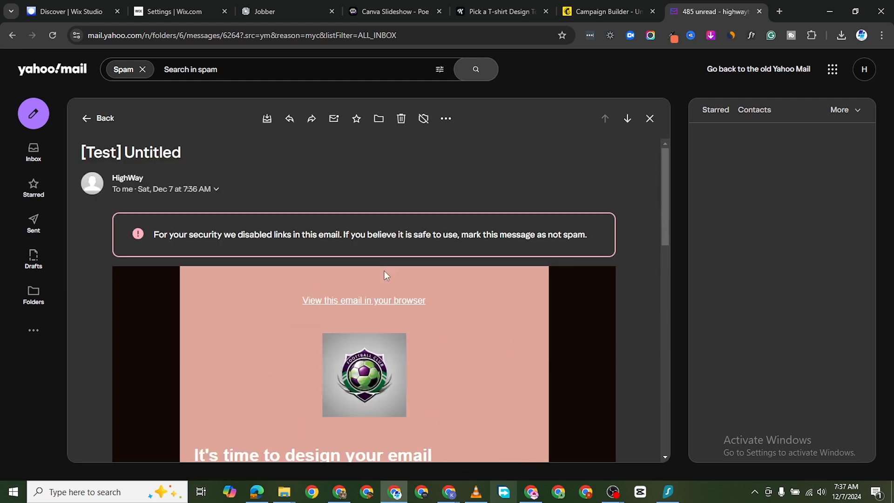
{"action": "scroll", "coordinate": [370, 320], "scroll_direction": "down", "scroll_amount": 9}
{"action": "scroll", "coordinate": [361, 310], "scroll_direction": "down", "scroll_amount": 5}
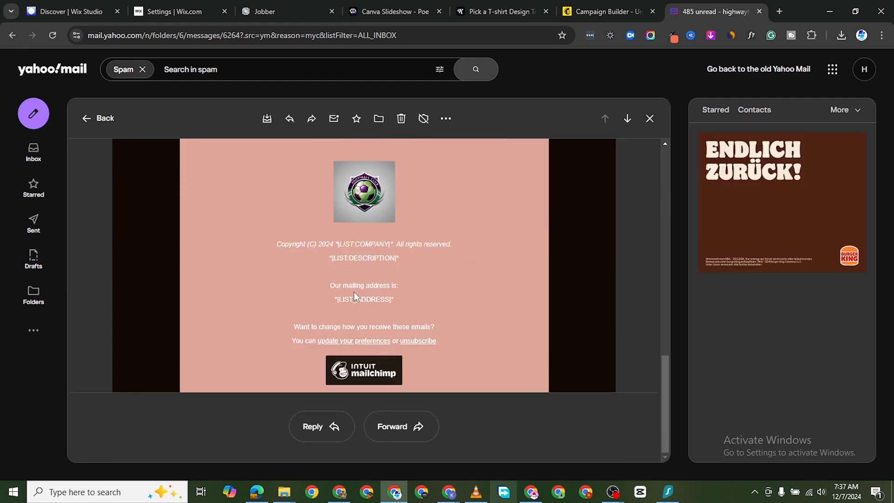
{"action": "scroll", "coordinate": [354, 292], "scroll_direction": "up", "scroll_amount": 10}
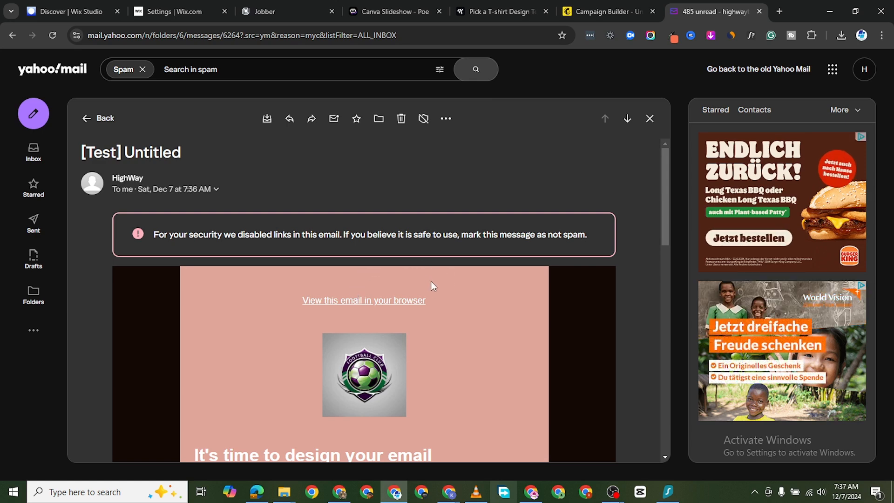
{"action": "scroll", "coordinate": [463, 322], "scroll_direction": "down", "scroll_amount": 10}
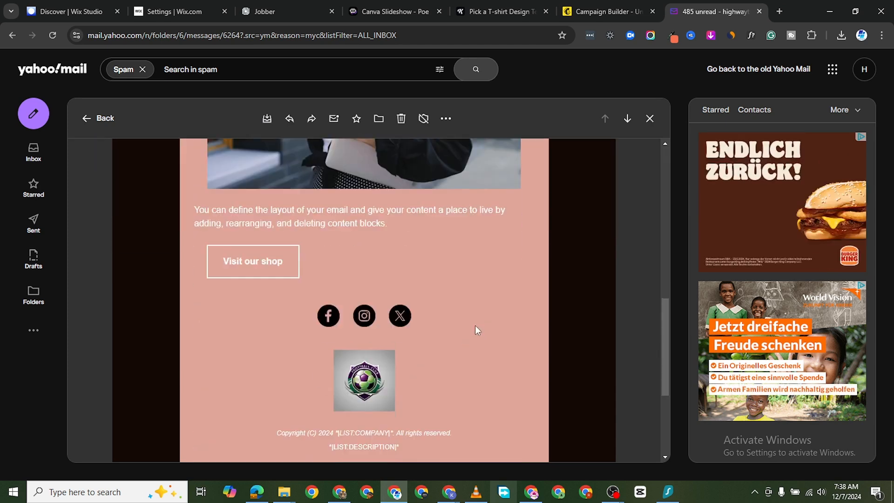